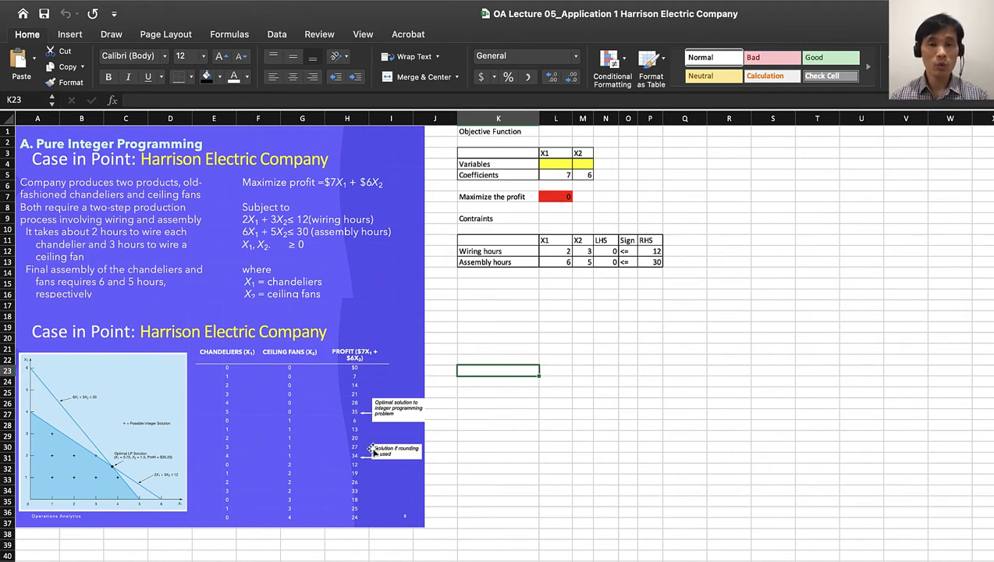
Examine the objective function table: the X1 and X2 variable cells, their coefficients, and the formula in the profit cell.
click(559, 483)
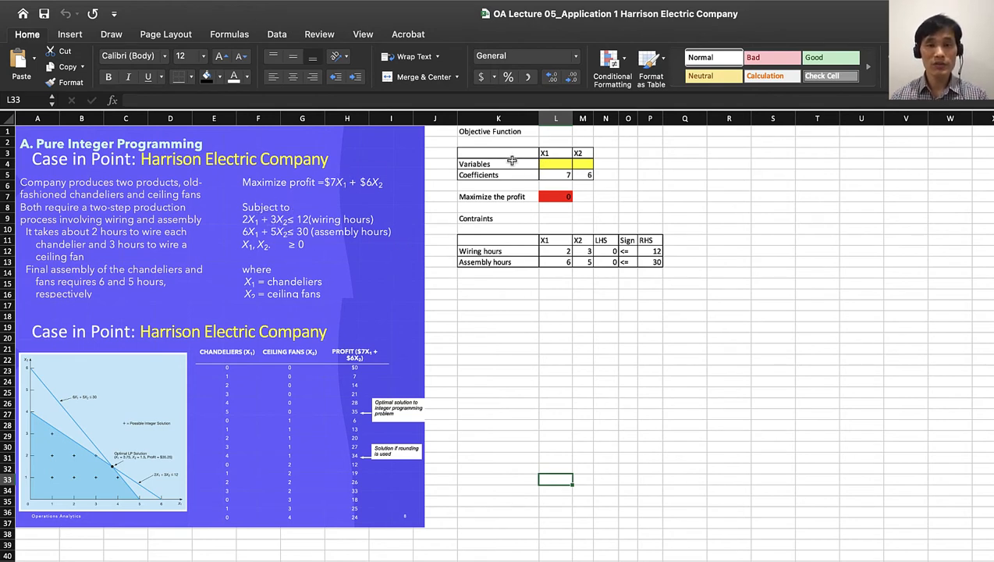
click(547, 153)
click(577, 153)
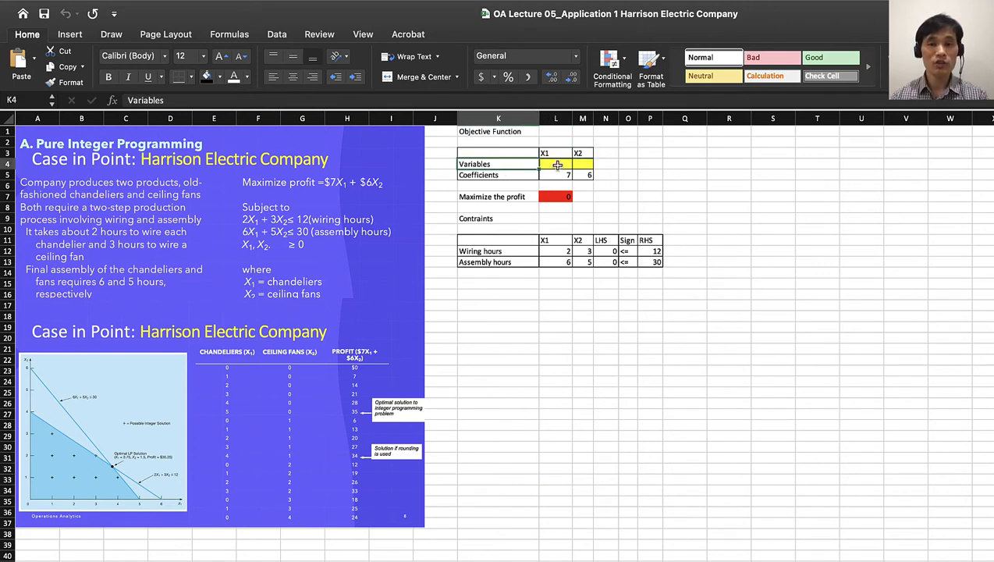
drag(558, 164, 585, 165)
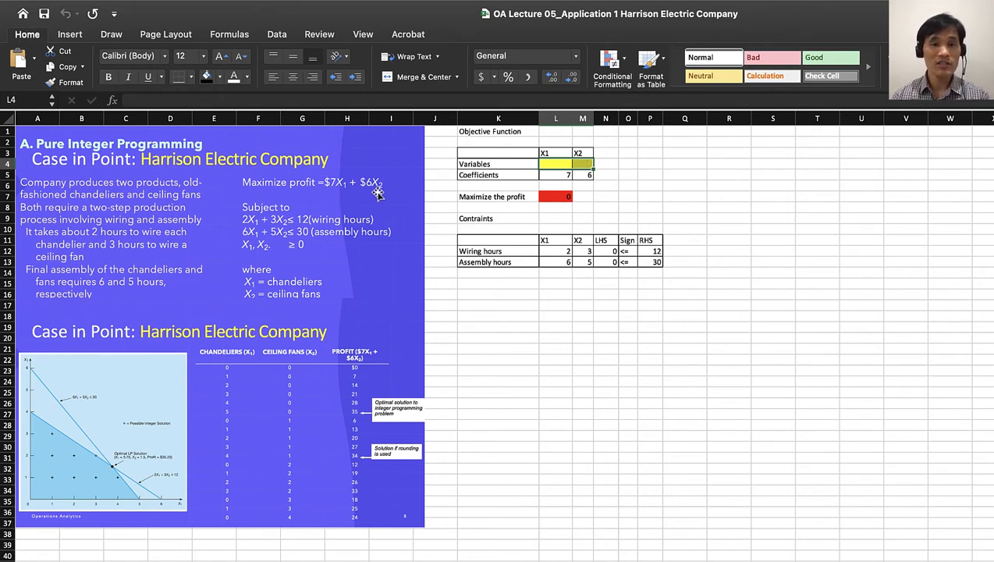
drag(567, 175, 590, 175)
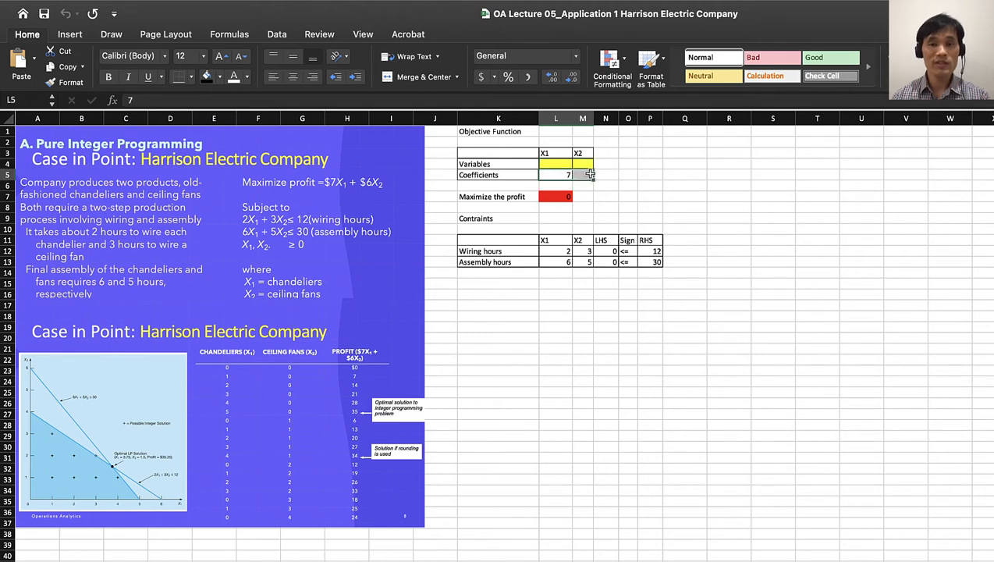
click(551, 204)
click(551, 201)
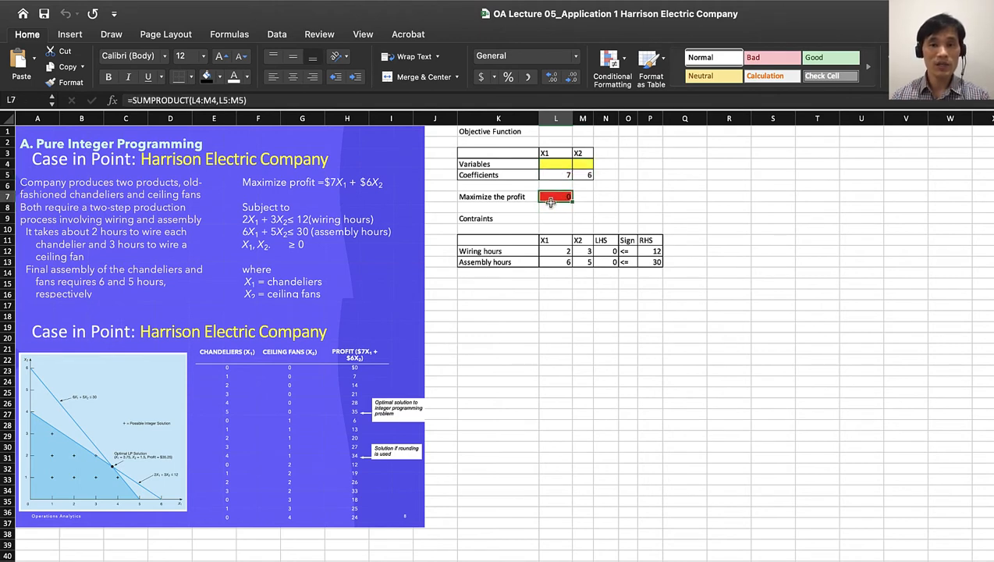
double_click(555, 197)
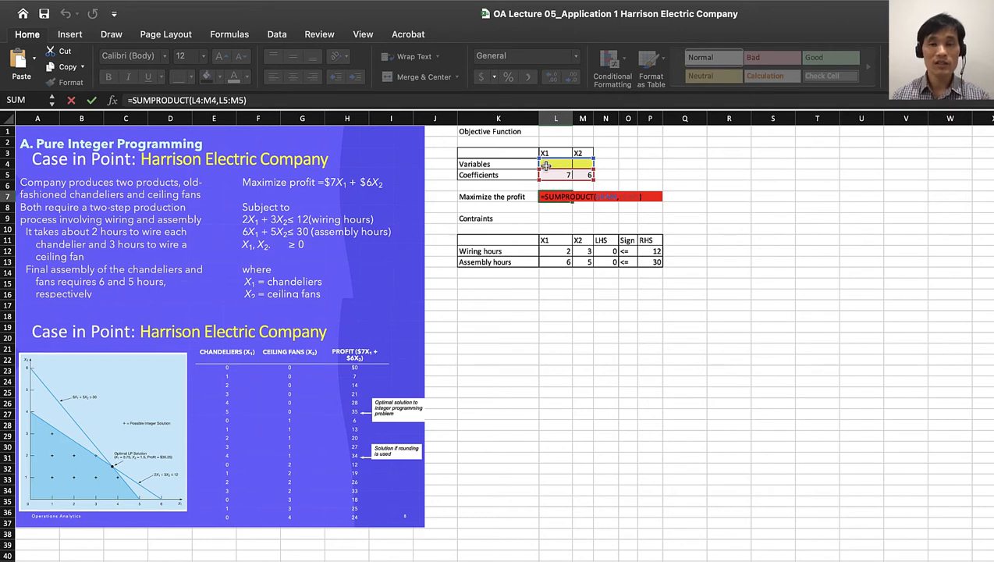
drag(546, 164, 574, 166)
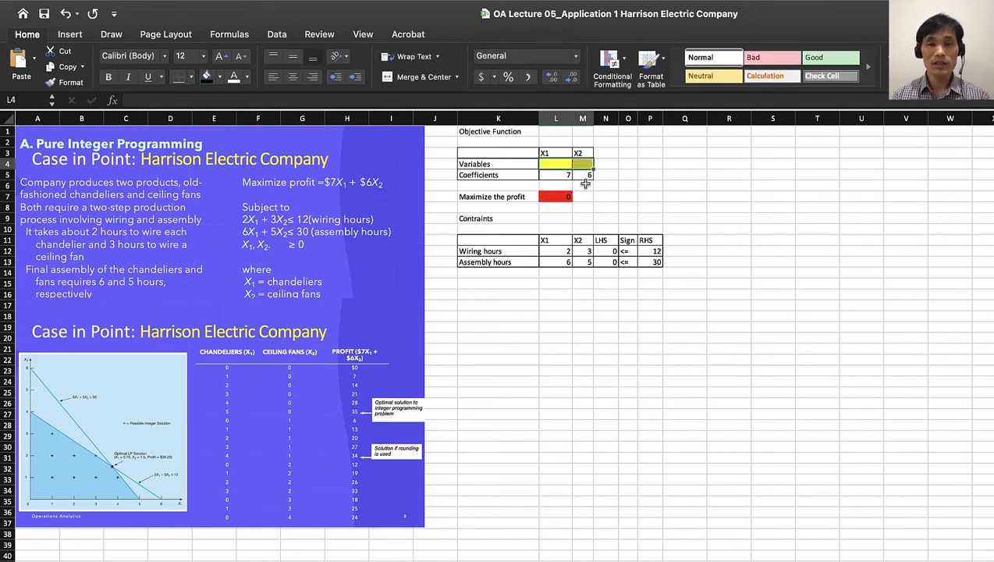
Enter =SUMPRODUCT(L4:M4,L5:M5) in the Maximize the profit cell L7.
click(557, 198)
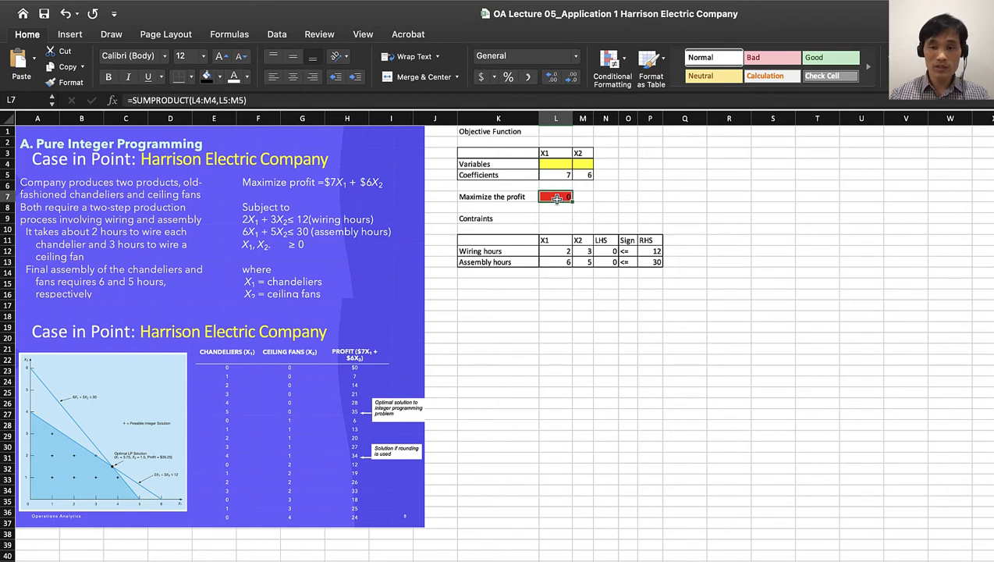
text(=sumproduc)
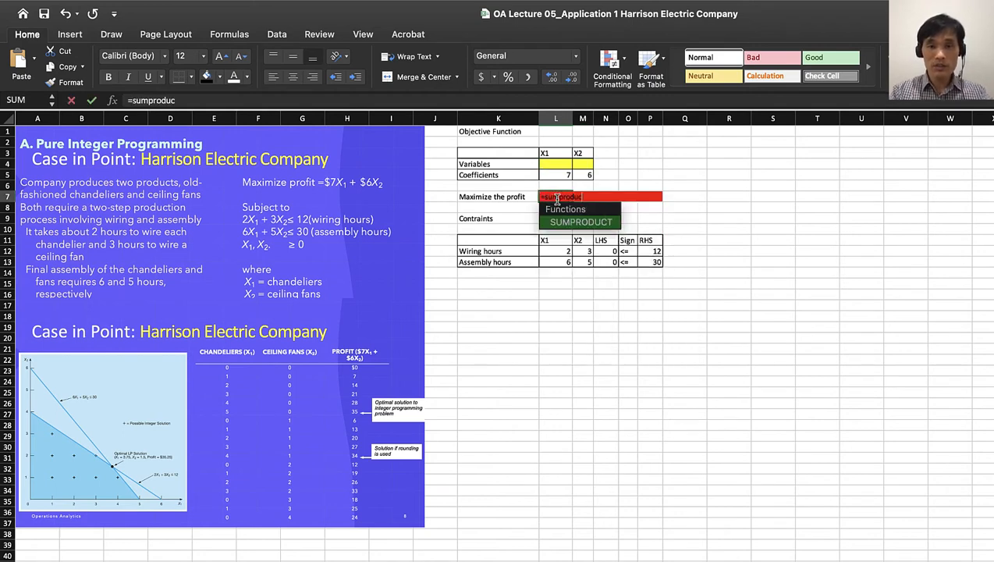
text(t()
drag(544, 163, 579, 175)
text(,)
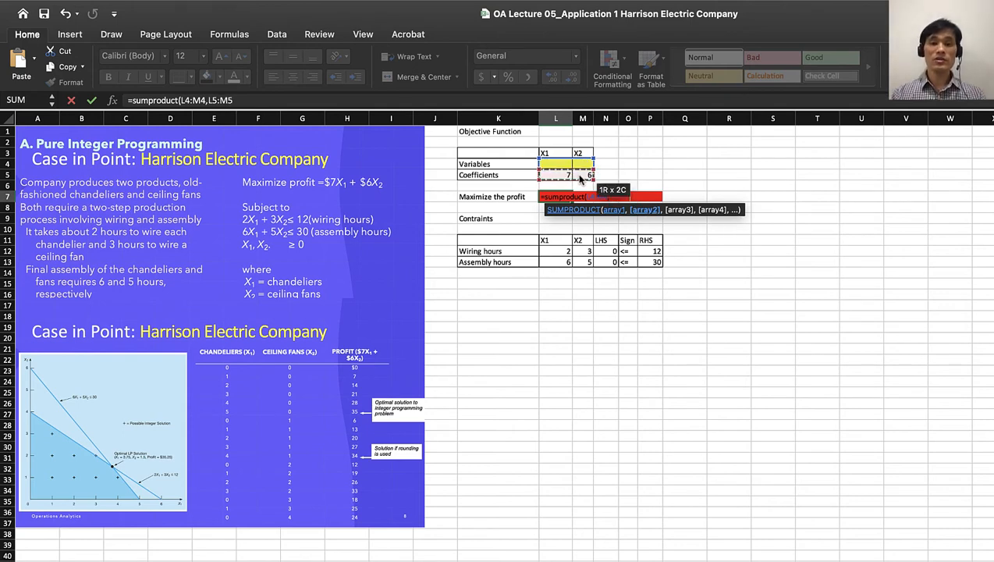
key(Return)
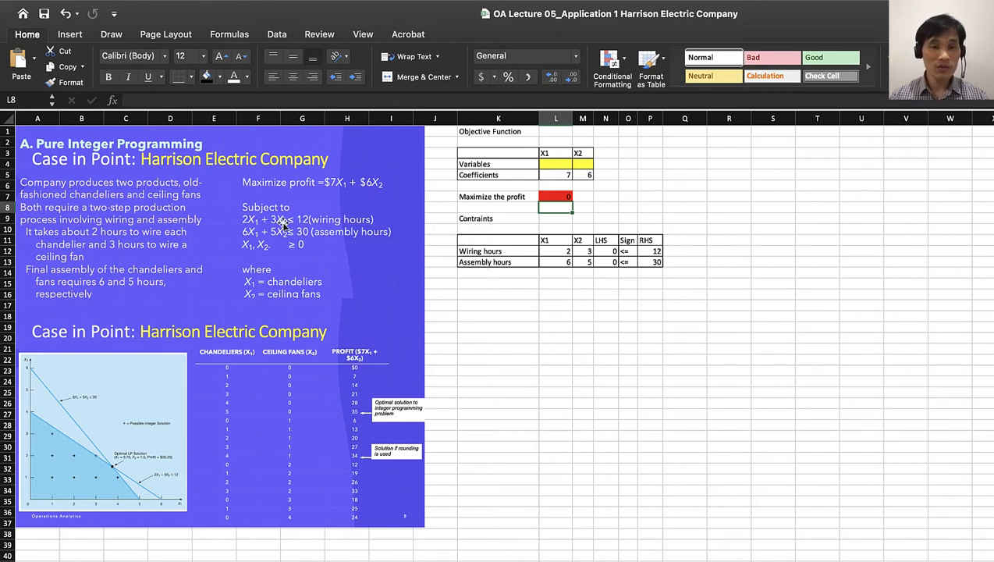
Replace the wiring hours LHS formula in N12 with =SUMPRODUCT(L4:M4,L12:M12).
click(474, 253)
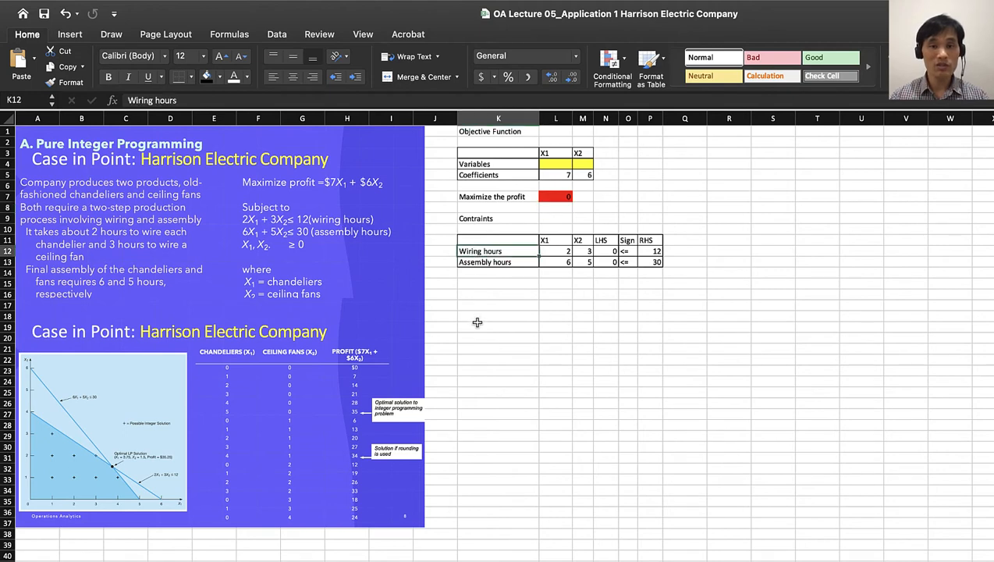
click(474, 264)
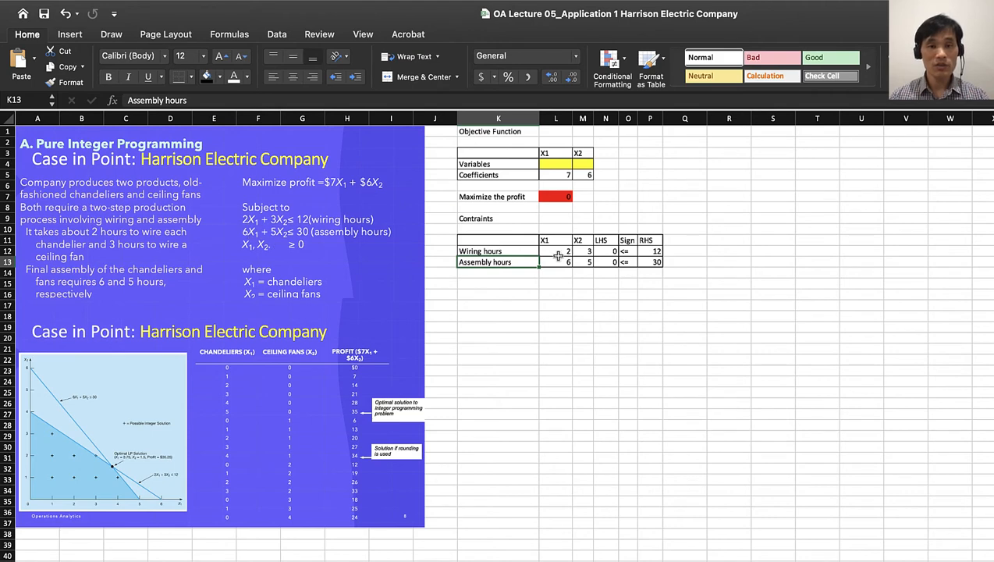
double_click(607, 252)
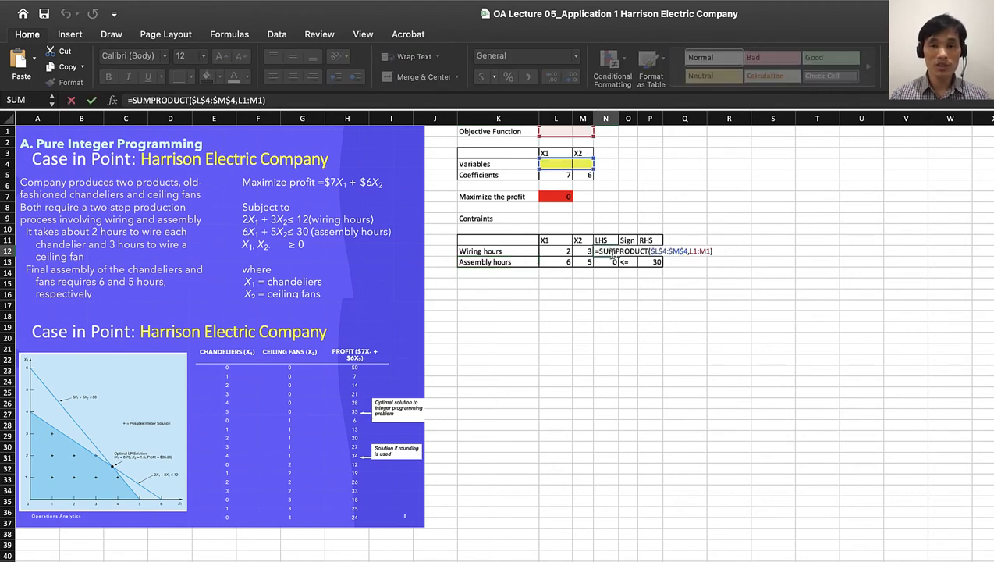
key(BackSpace)
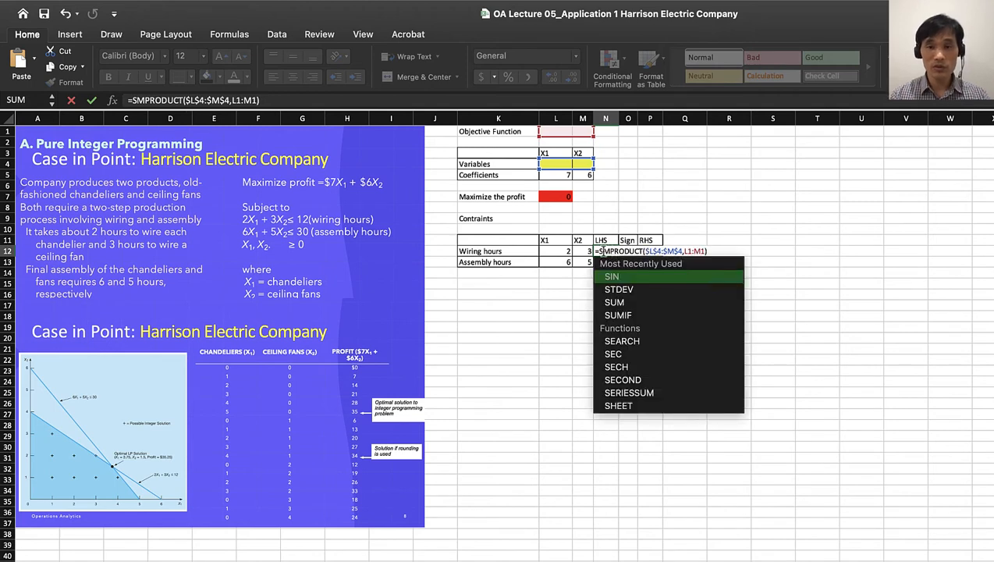
triple_click(603, 252)
key(BackSpace)
text(=)
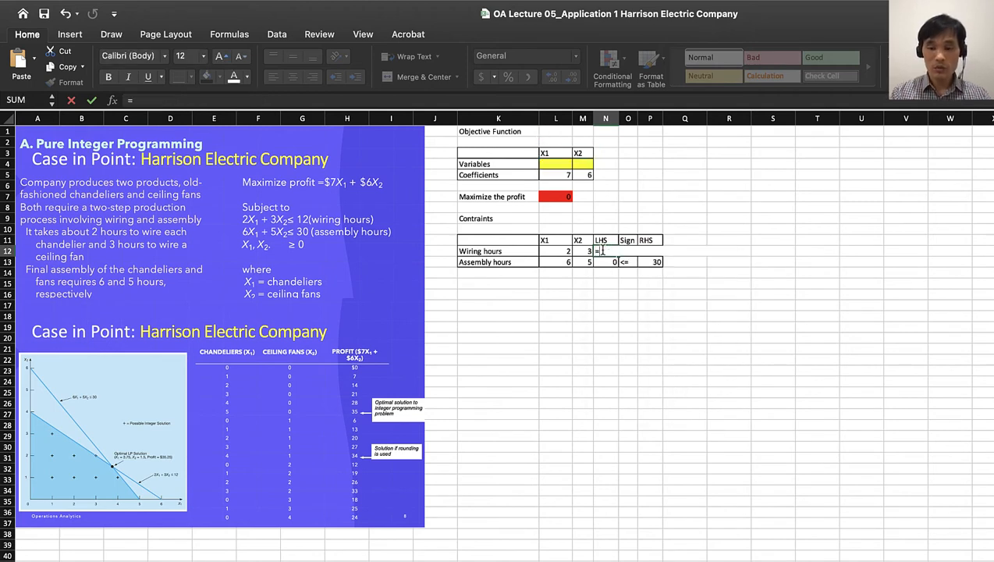
text(sumprodu)
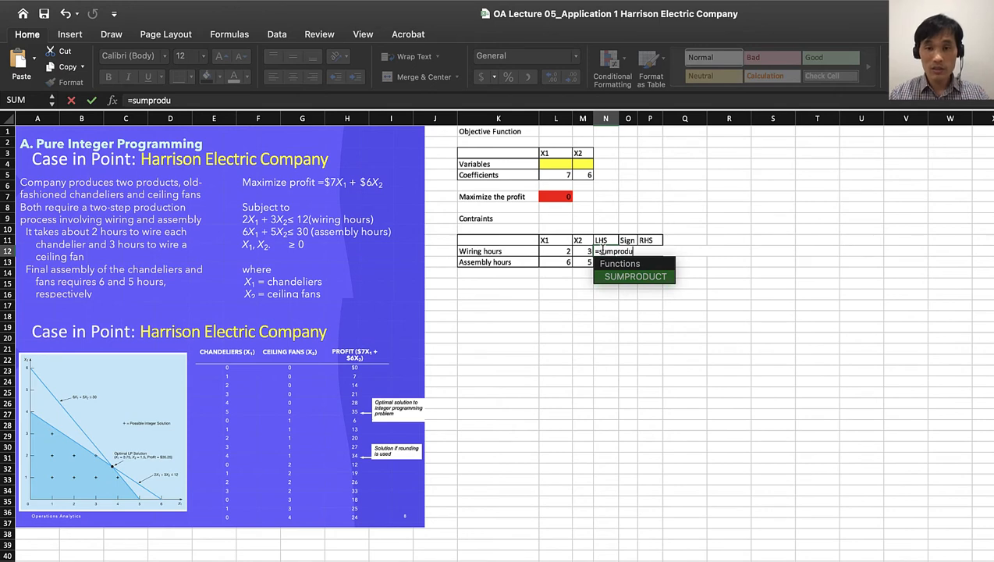
text(ct()
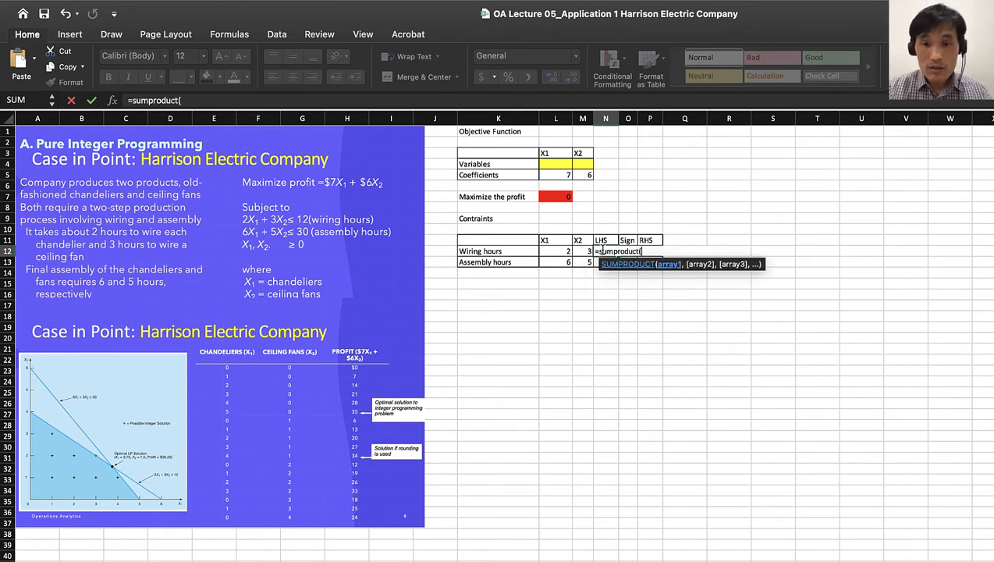
drag(556, 167, 584, 164)
text(,)
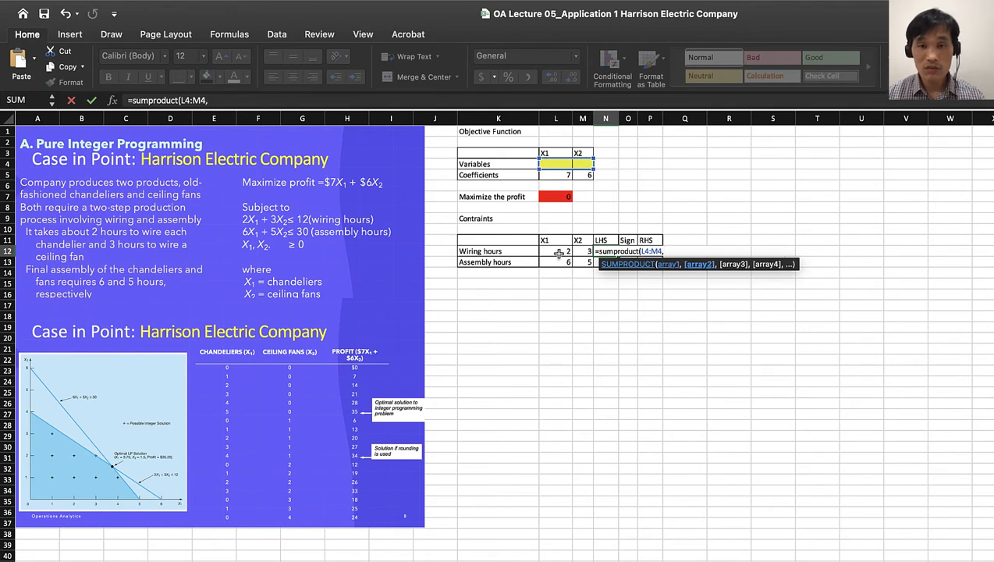
drag(555, 253, 576, 252)
key(Return)
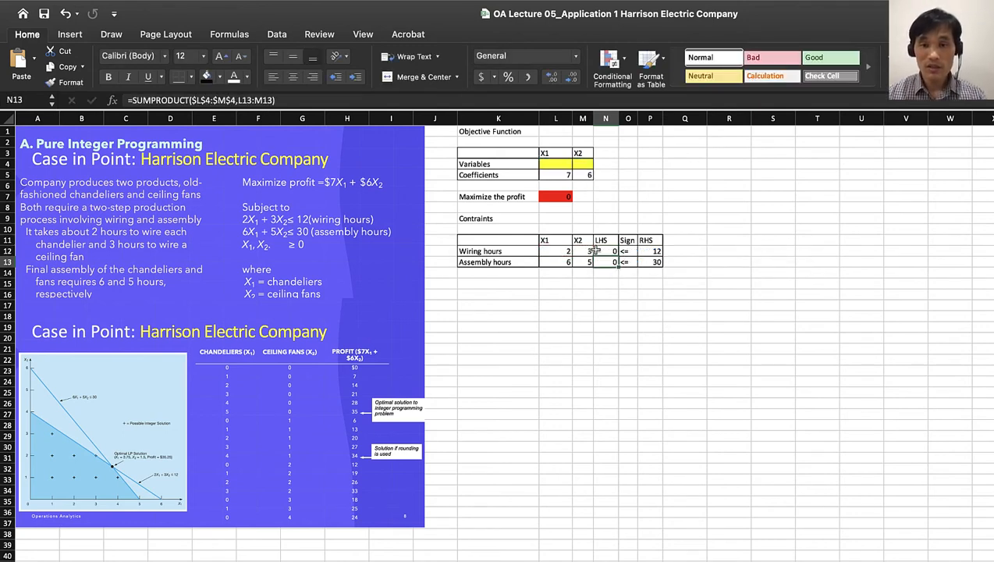
Make the variables range in the N12 formula absolute as $L$4:$M$4.
double_click(611, 250)
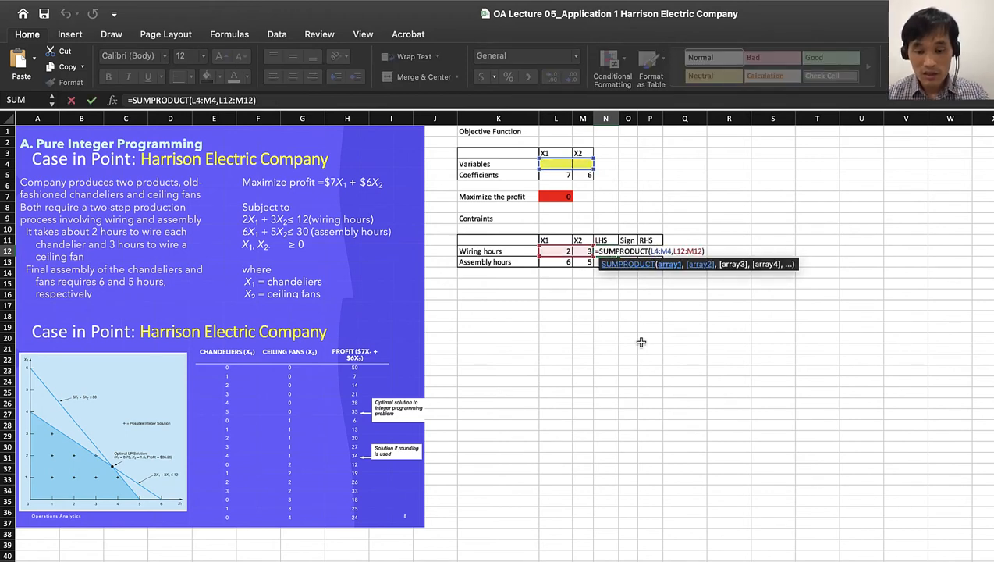
text($L$4:)
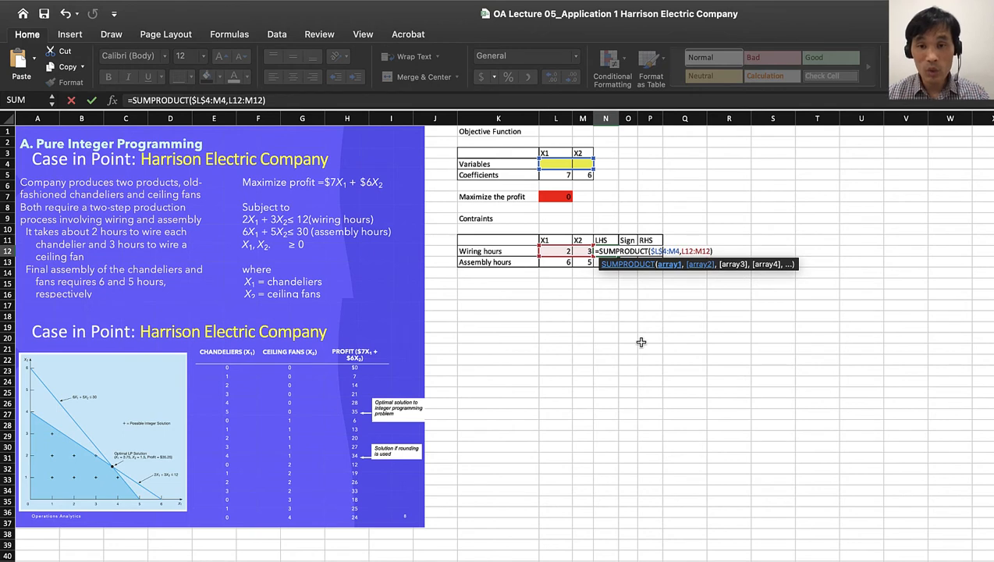
text($)
key(Right)
text($)
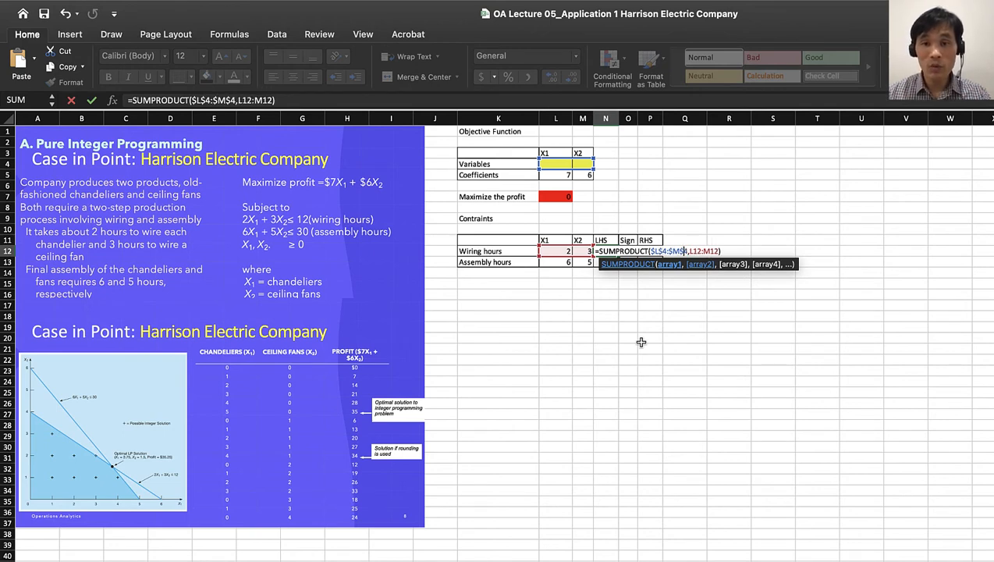
key(Return)
Copy the wiring hours LHS formula from N12 down to the assembly hours row in N13.
click(614, 251)
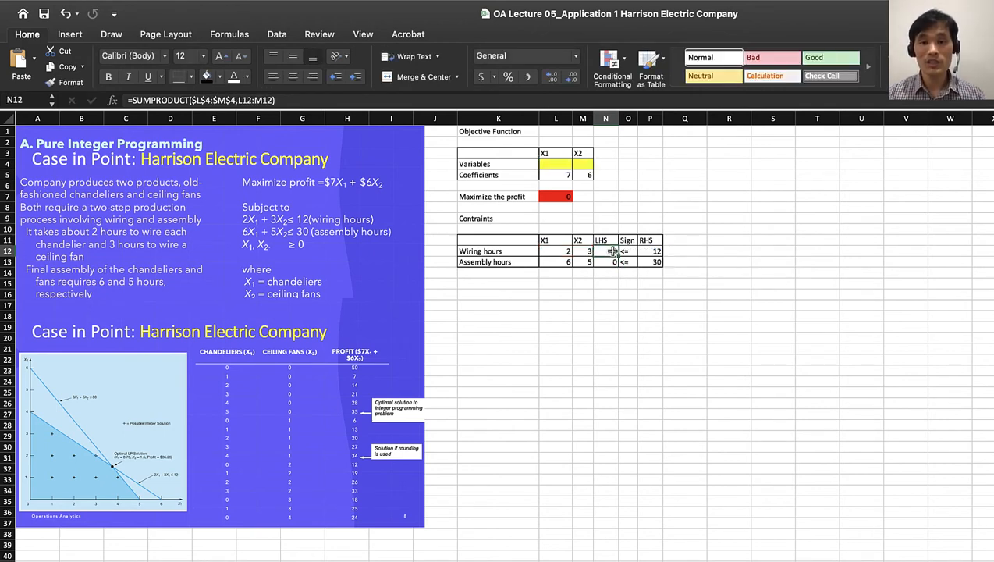
drag(616, 266, 616, 266)
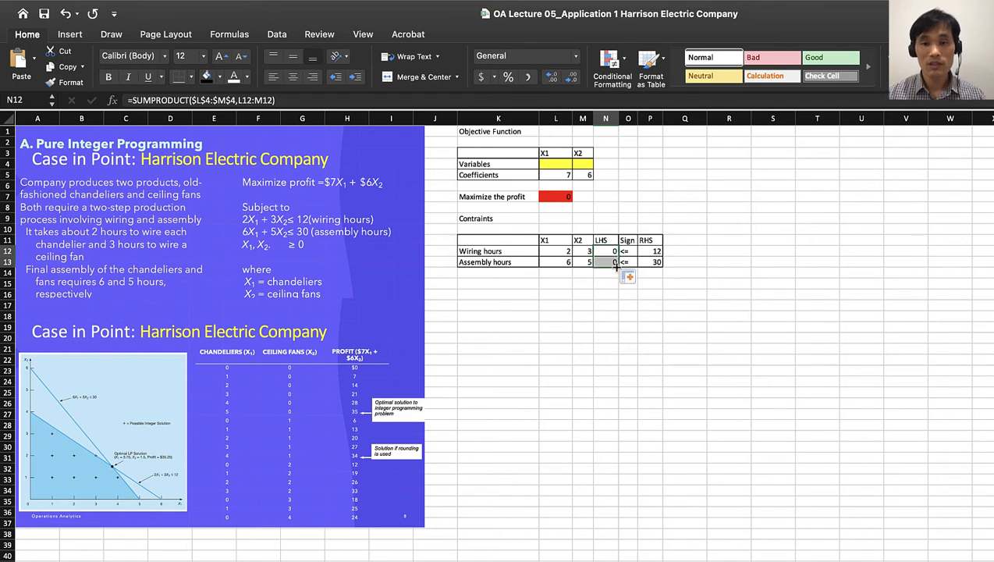
click(596, 325)
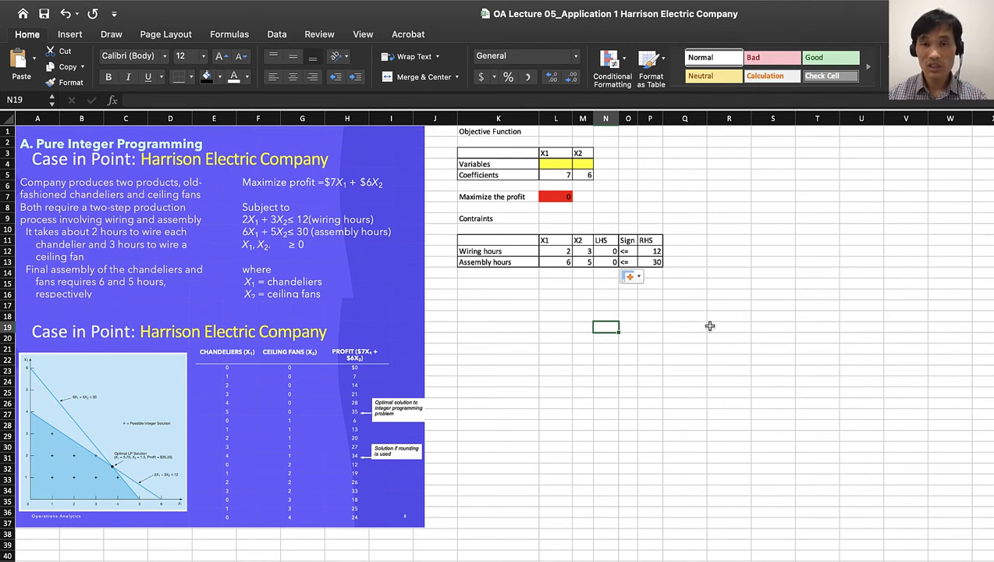
Open Solver, place its window clear of the tables, and review the objective cell $L$7 and changing cells $L$4:$M$4.
click(279, 34)
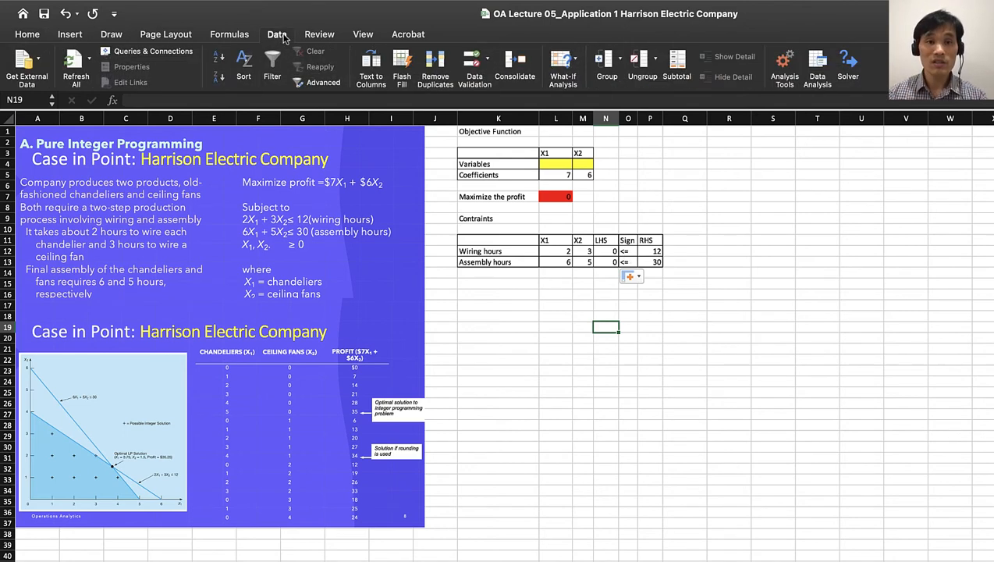
click(843, 61)
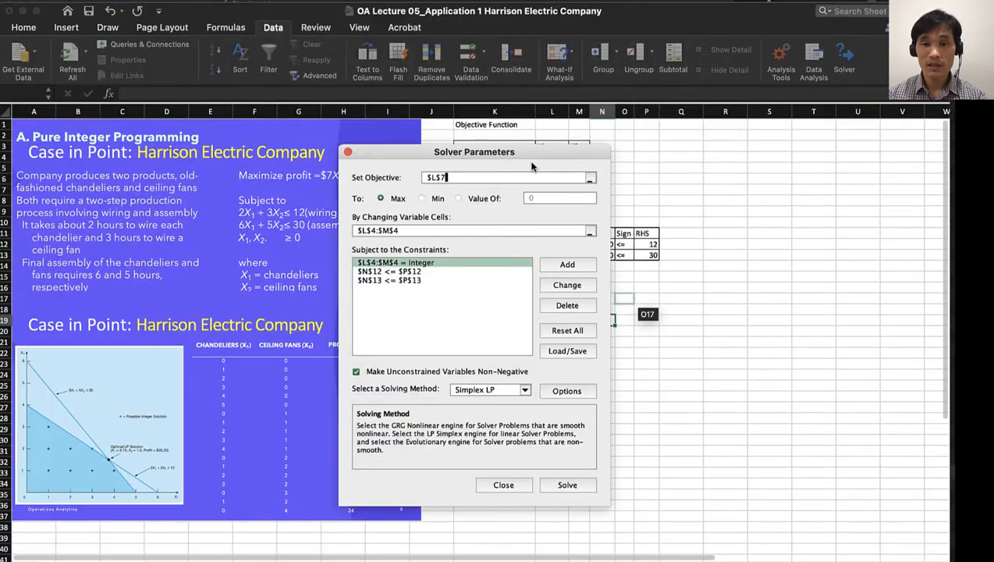
drag(532, 155, 859, 145)
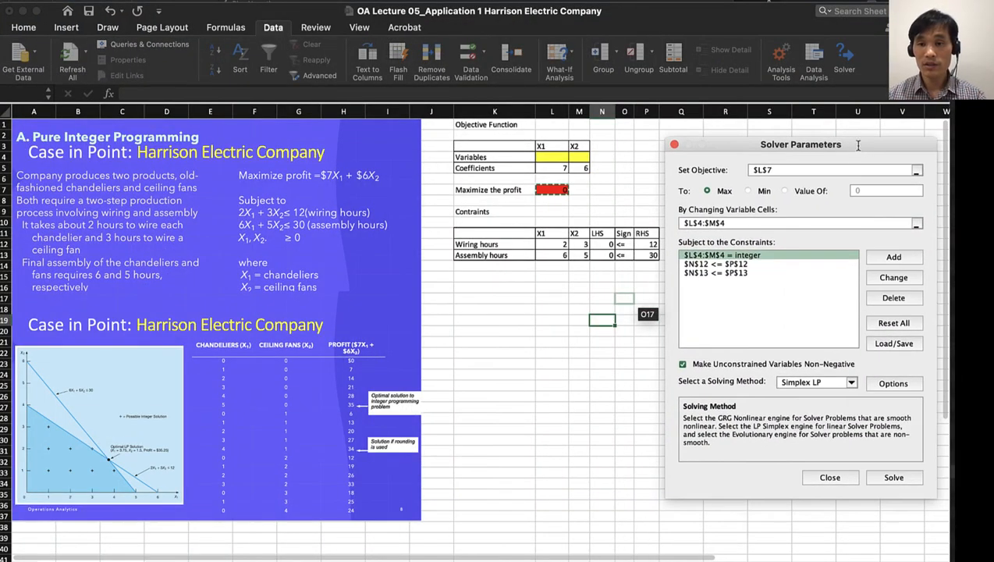
click(821, 173)
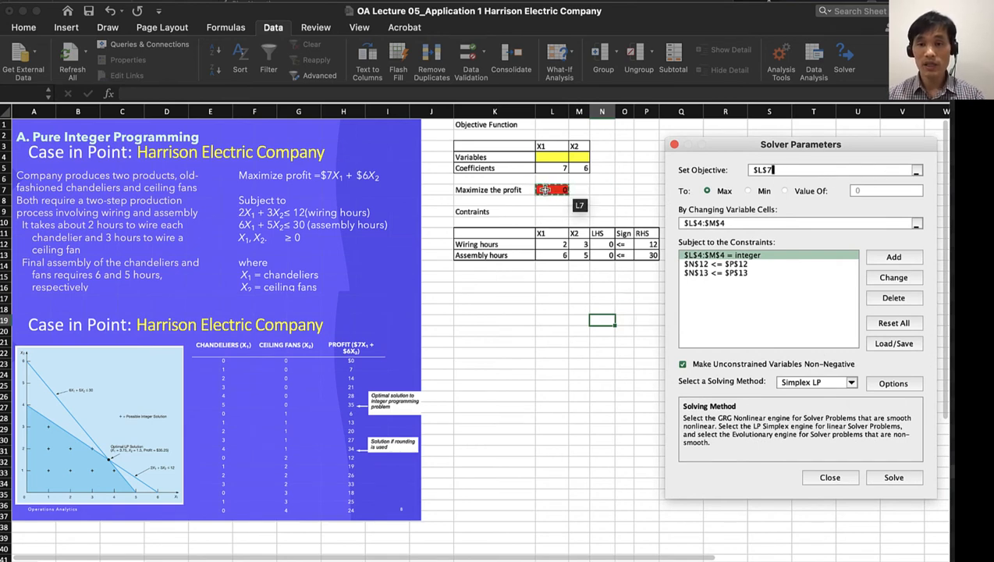
click(733, 224)
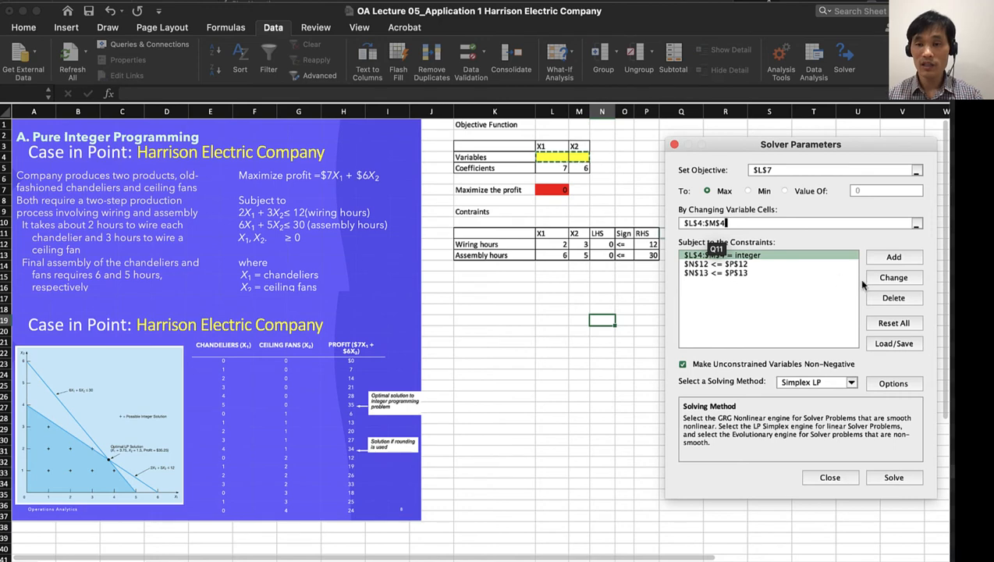
Delete all the existing constraints from the Solver model, including the integer constraint.
click(880, 298)
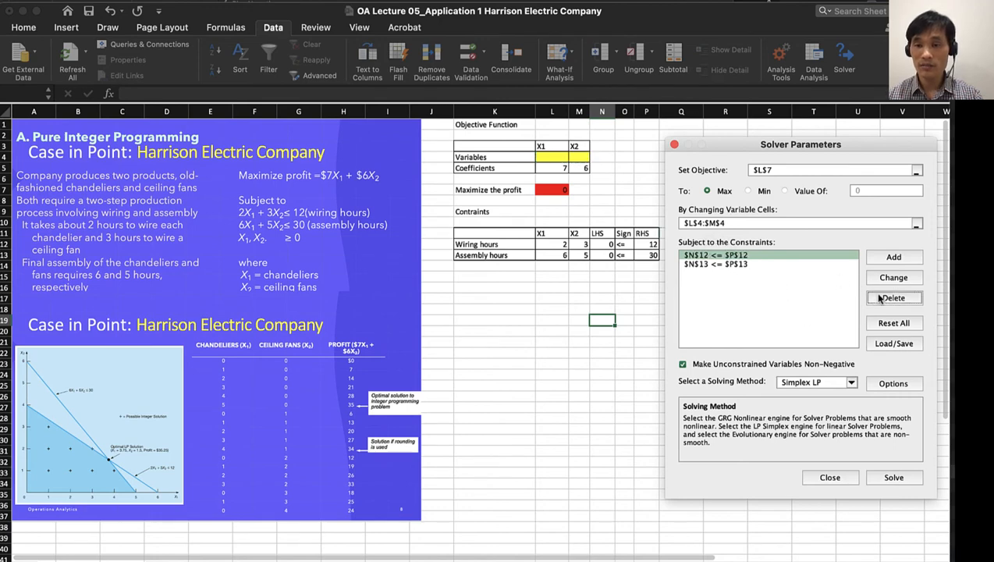
click(881, 299)
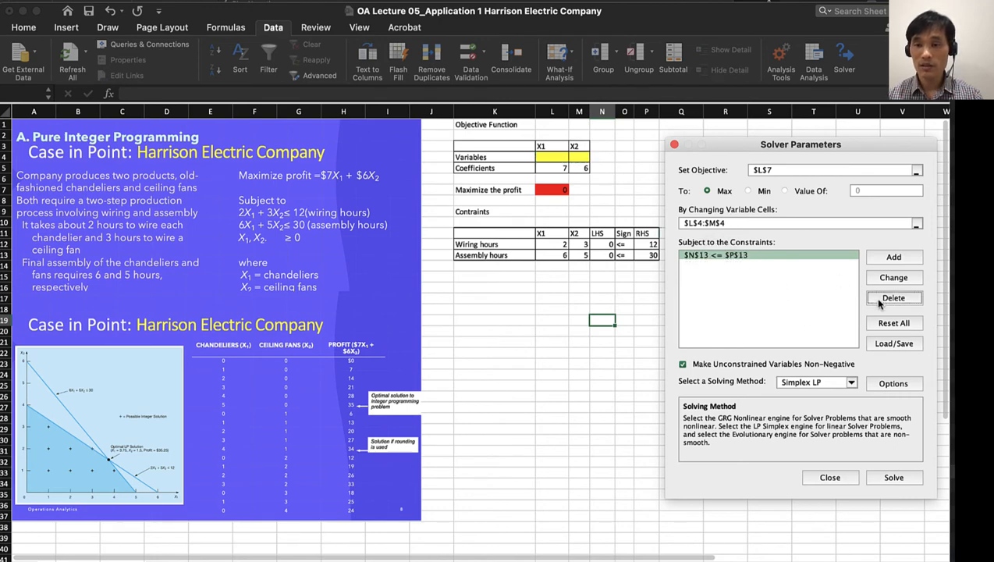
click(881, 299)
Add the Solver constraint that the wiring hours LHS in N12 is <= the RHS in P12.
click(890, 257)
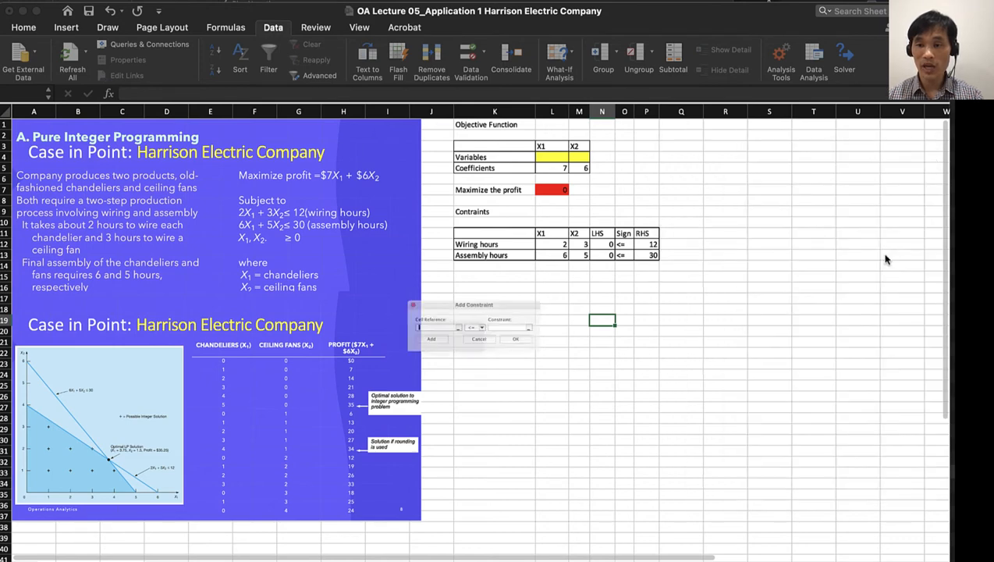
click(607, 245)
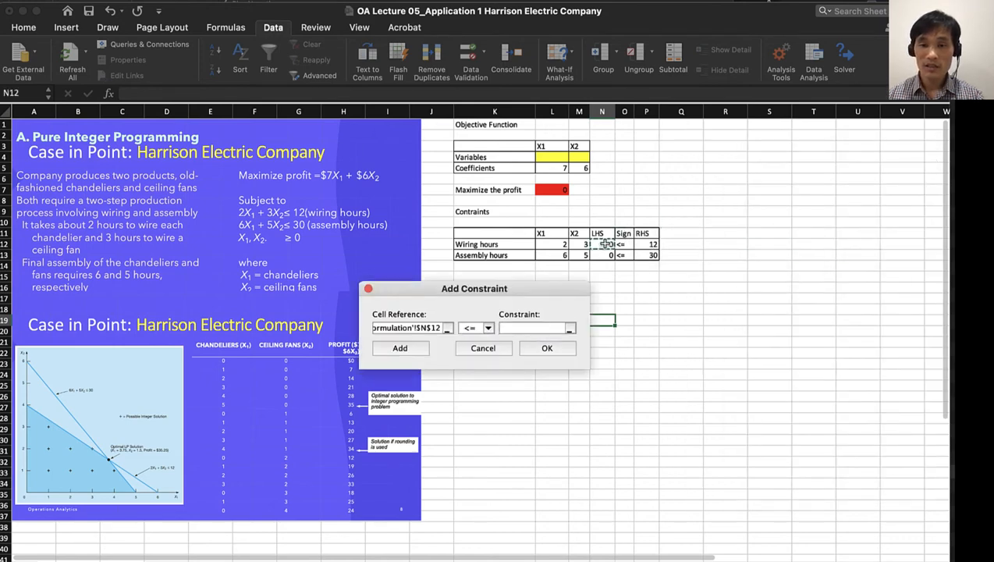
click(531, 329)
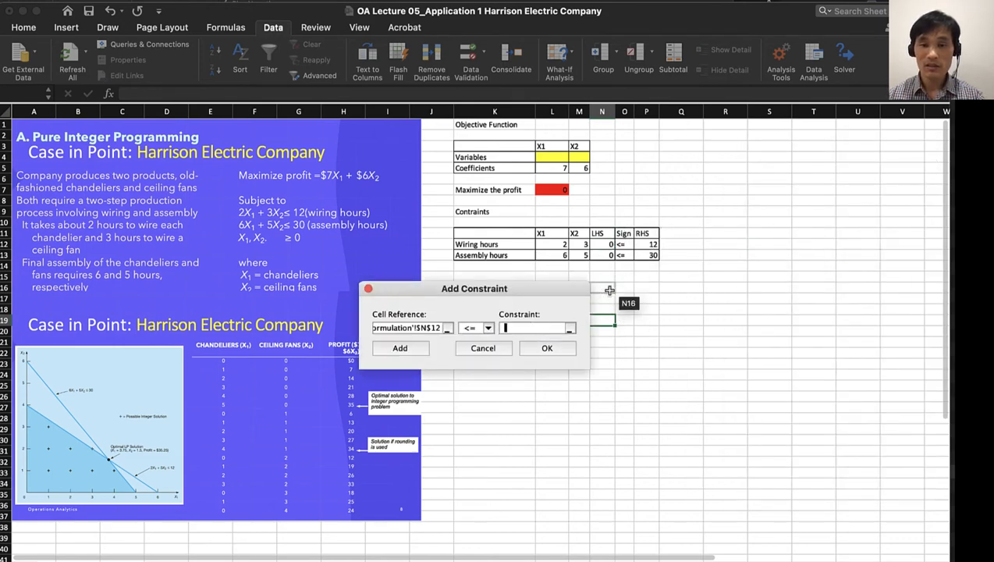
click(646, 244)
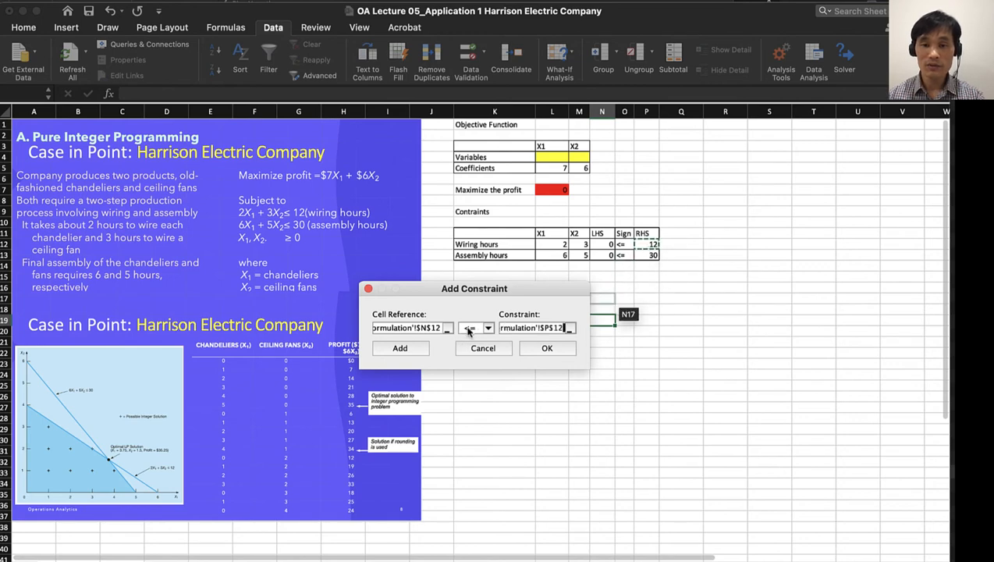
click(402, 349)
Add the assembly hours constraint requiring the LHS in N13 to be <= the RHS in P13.
click(610, 256)
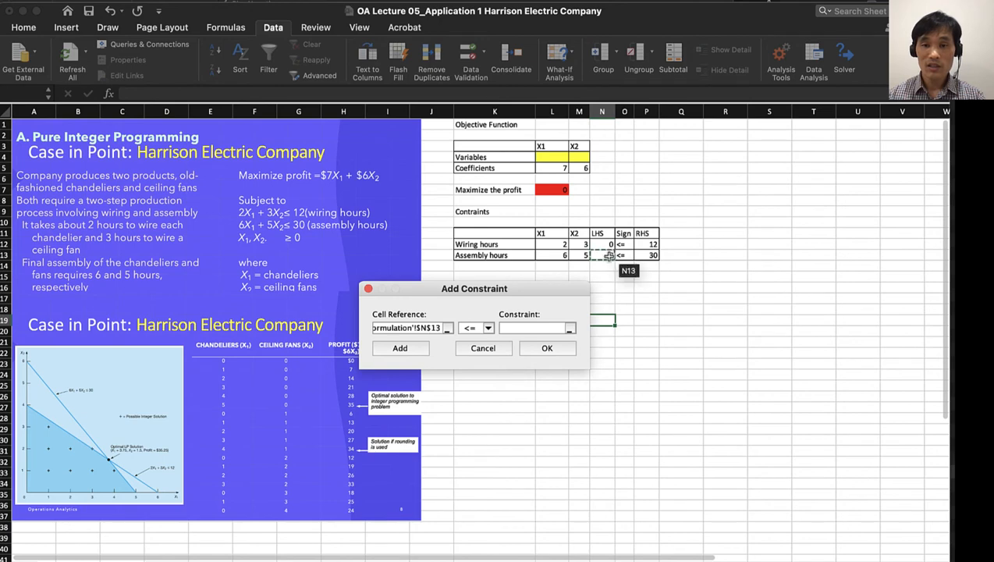
click(521, 327)
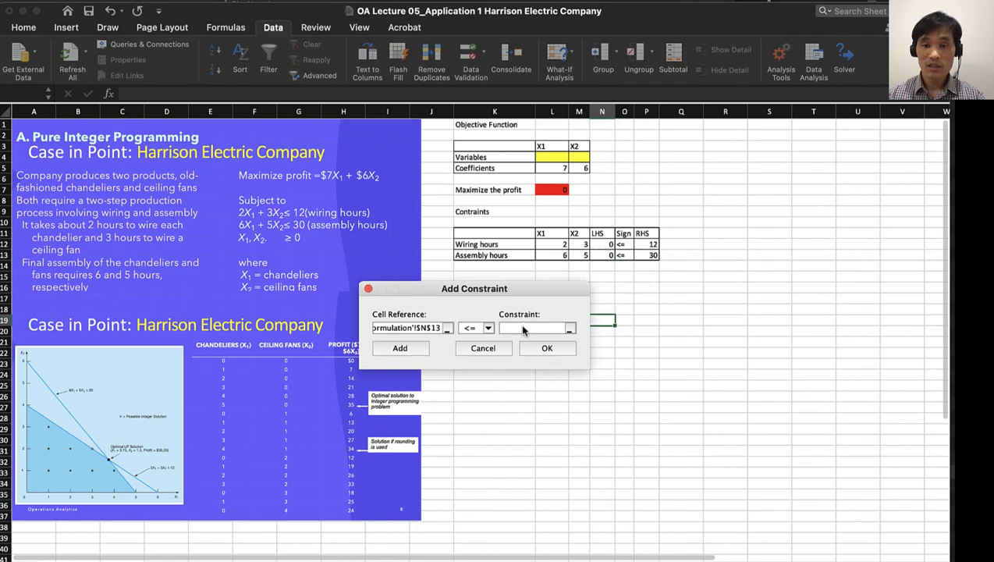
click(645, 254)
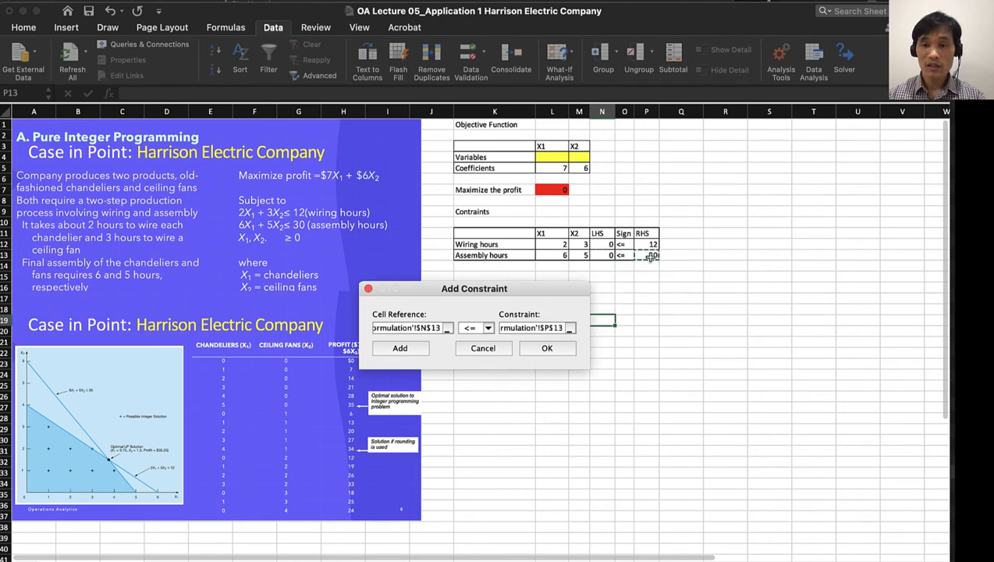
click(405, 352)
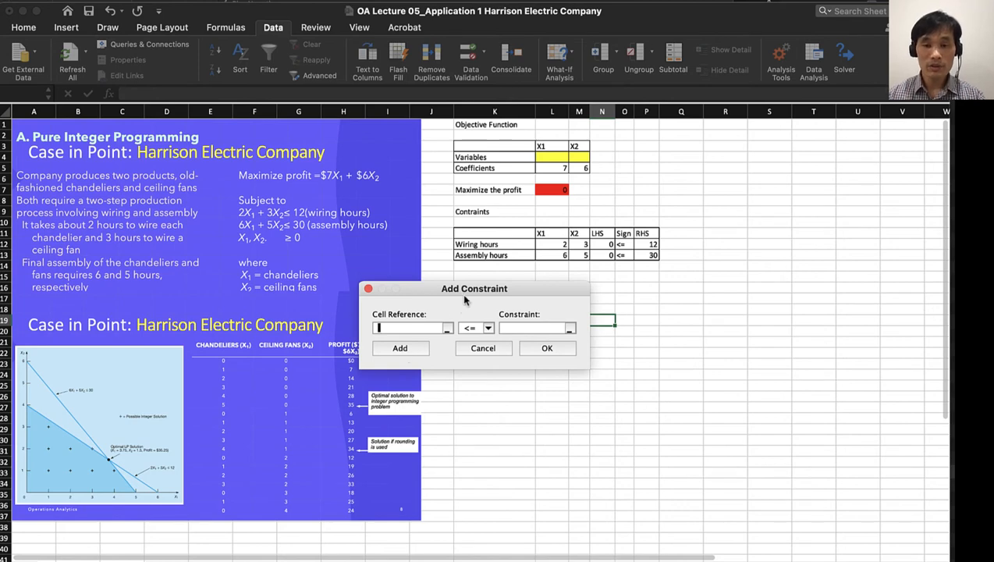
Constrain the variable cells $L$4:$M$4 to integer values and return to the Solver parameters.
drag(470, 294, 564, 297)
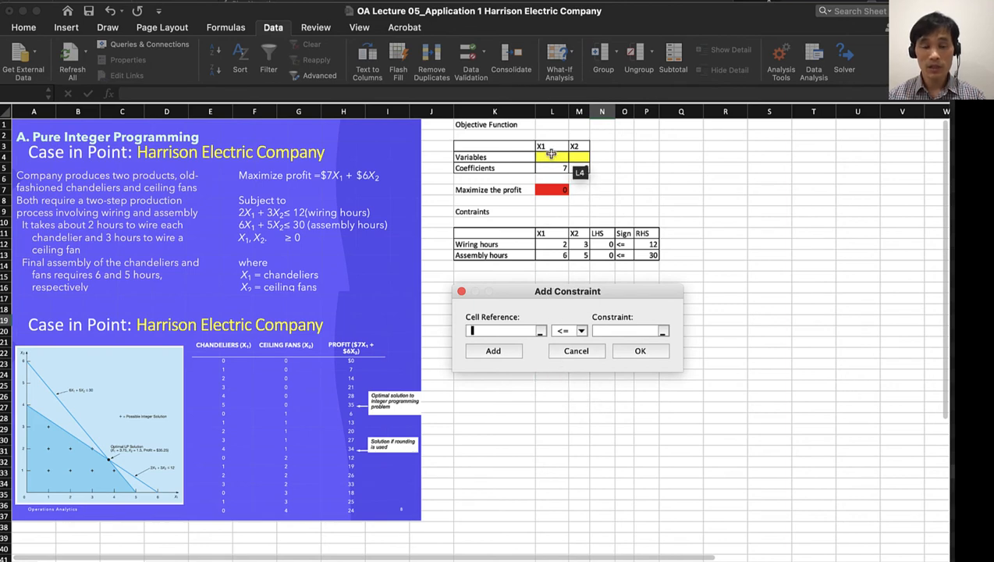
drag(550, 156, 579, 155)
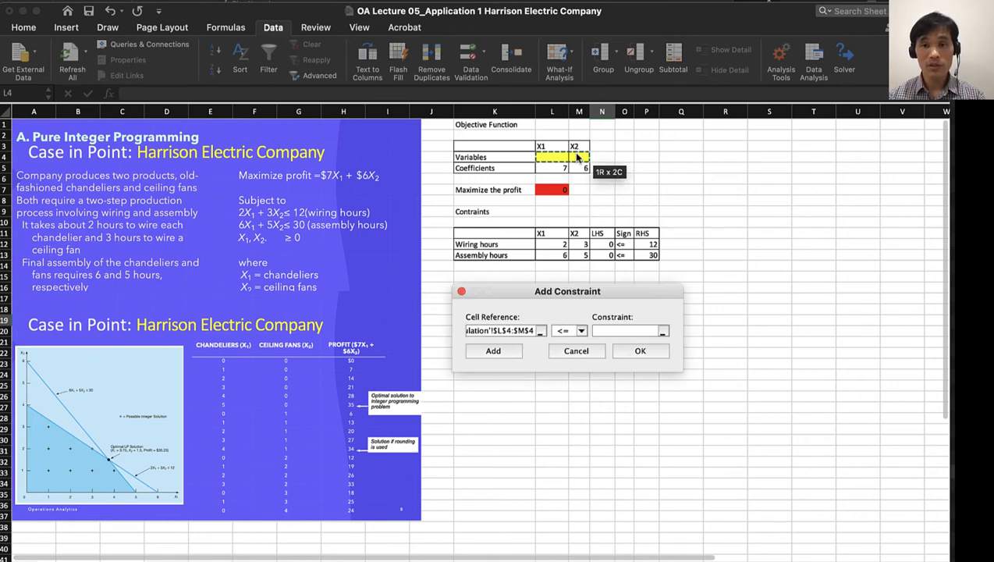
click(572, 332)
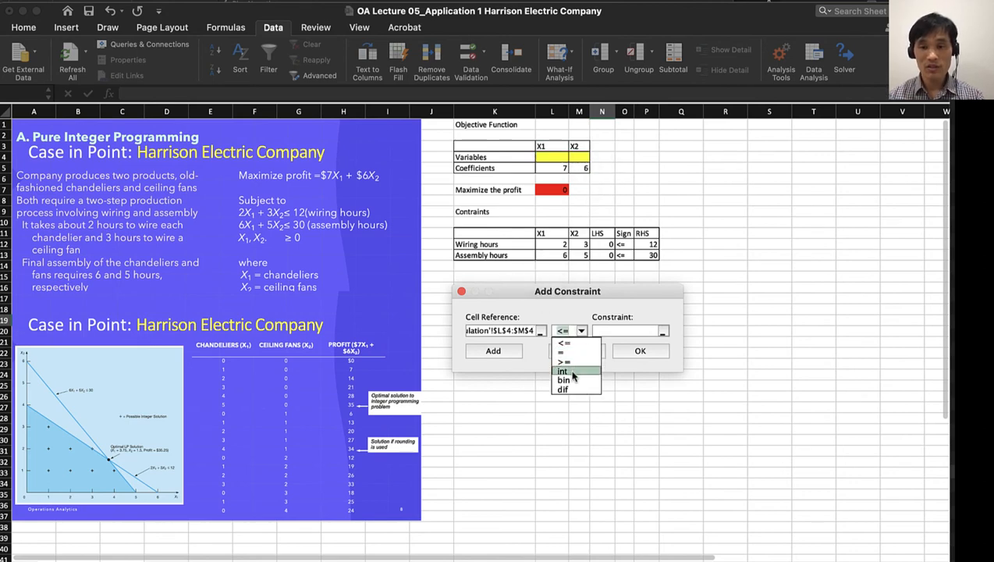
click(573, 374)
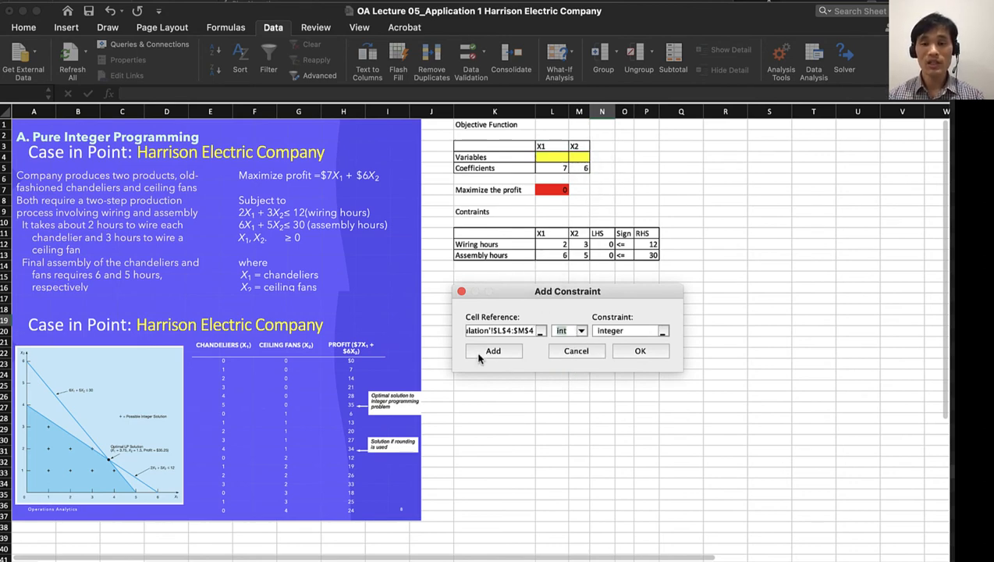
click(633, 354)
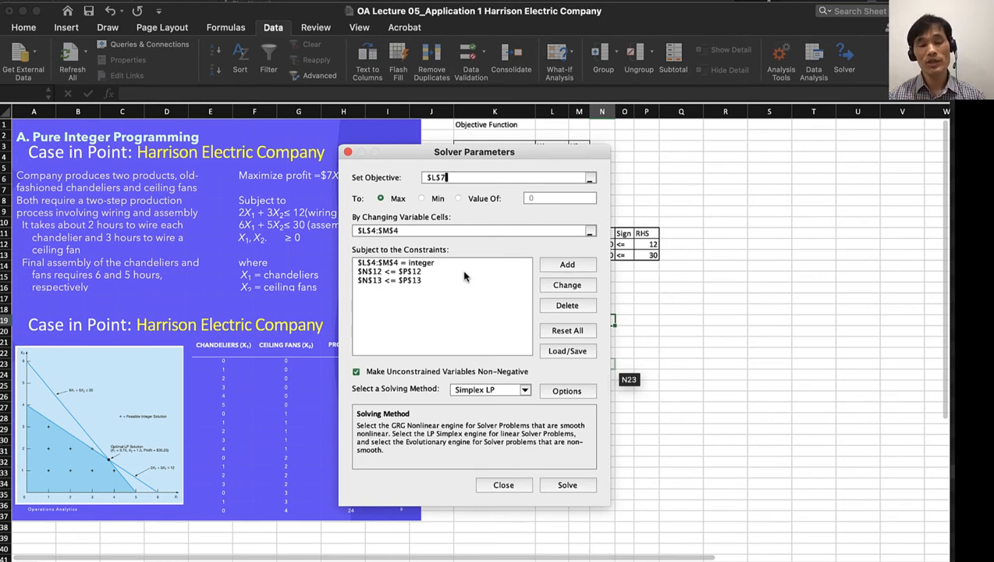
Solve the model, keeping the Solver solution with an Answer report, and open an answer report sheet.
click(563, 486)
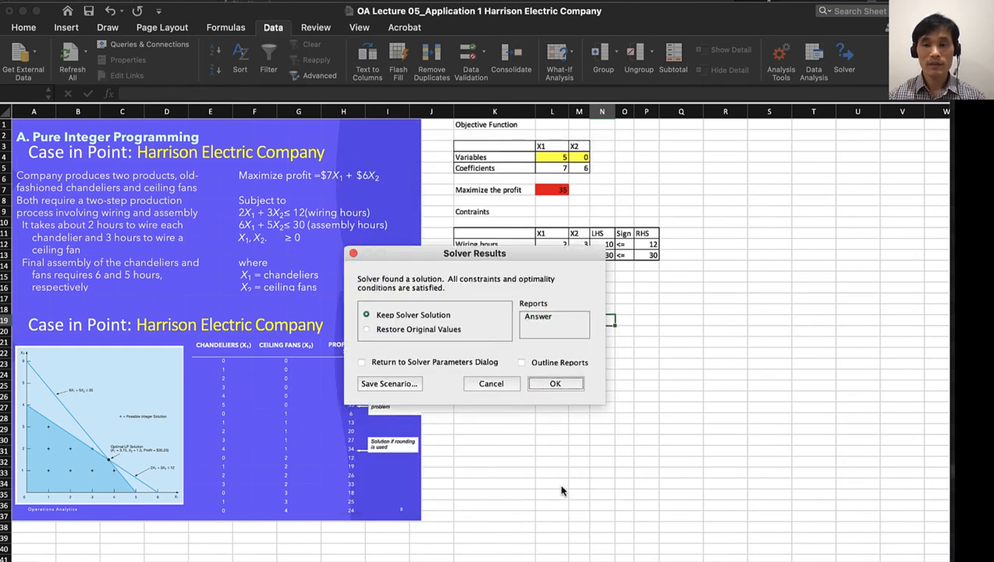
click(548, 318)
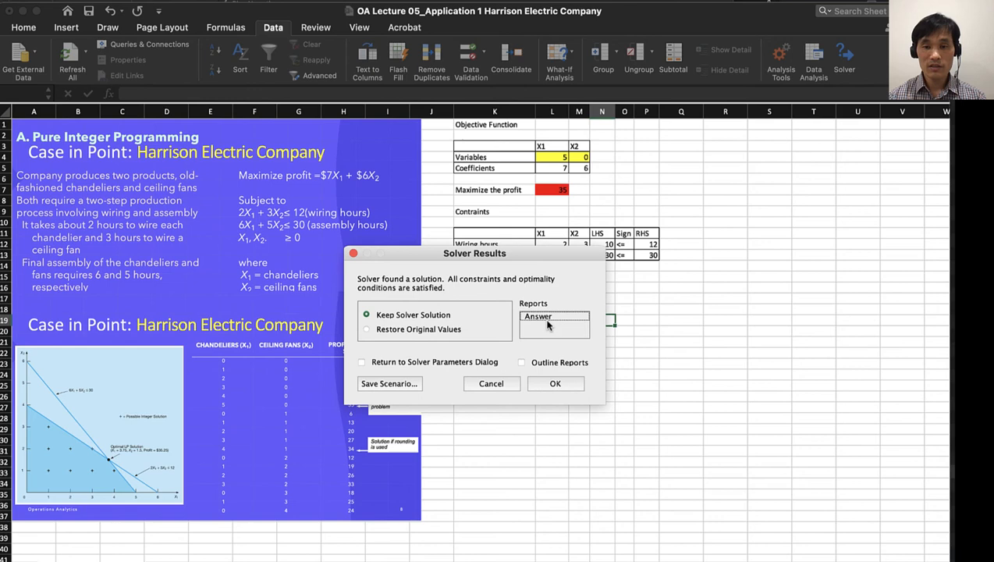
click(548, 386)
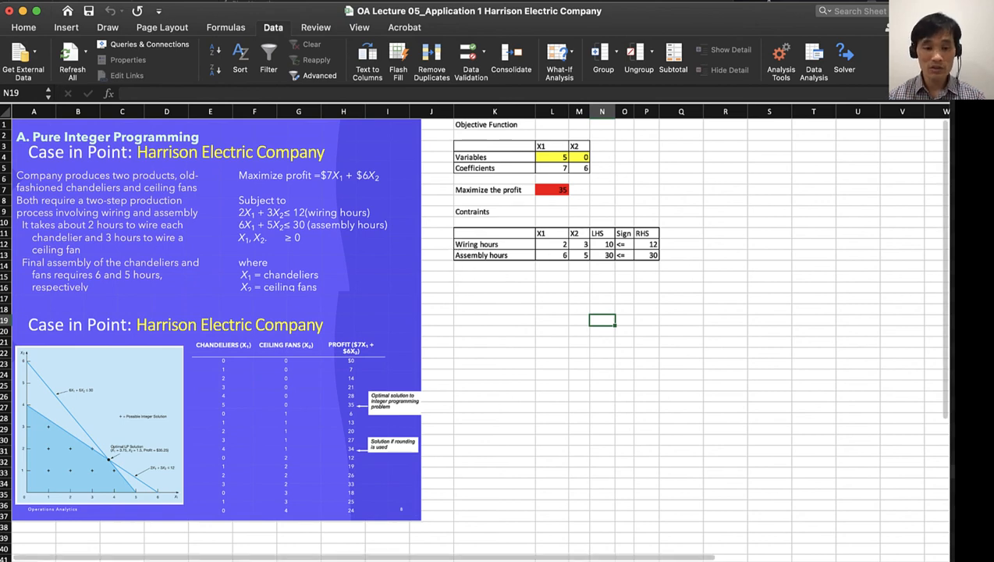
click(336, 561)
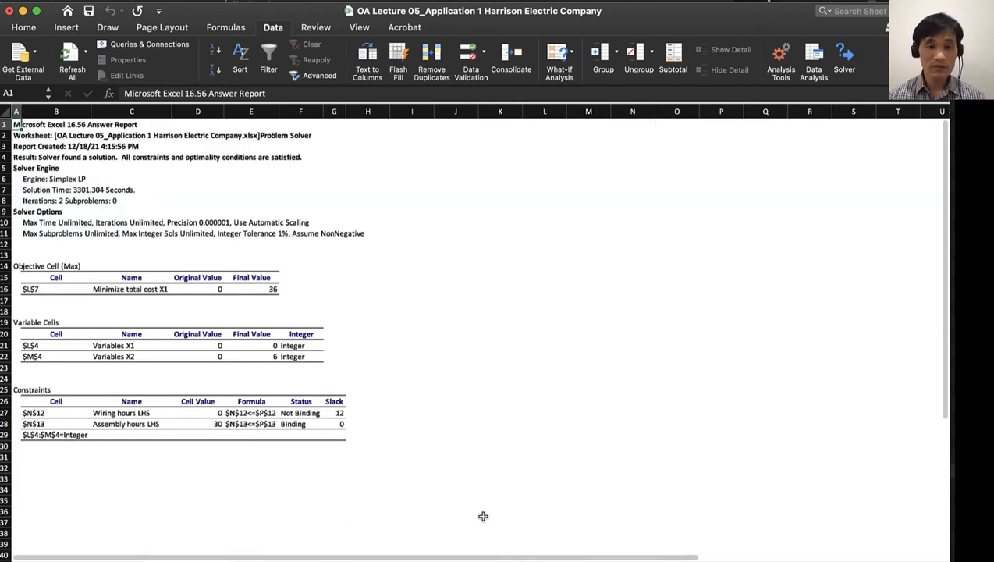